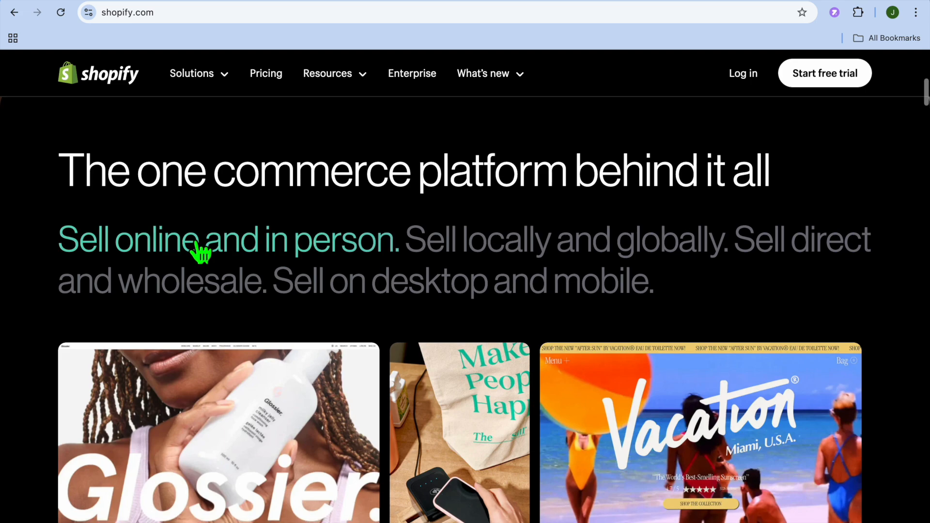
scroll(196, 248, up, 10)
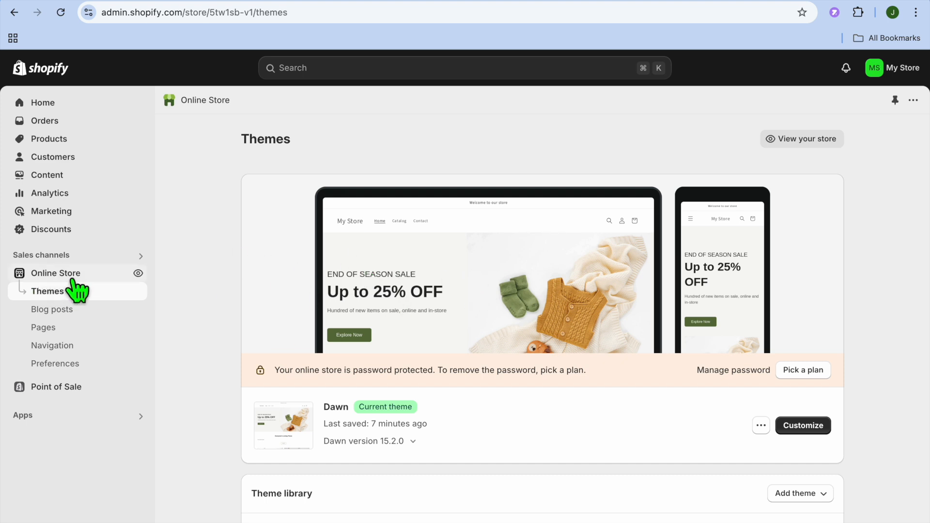
View the live storefront's home page from the Online Store channel, then close the preview
click(138, 273)
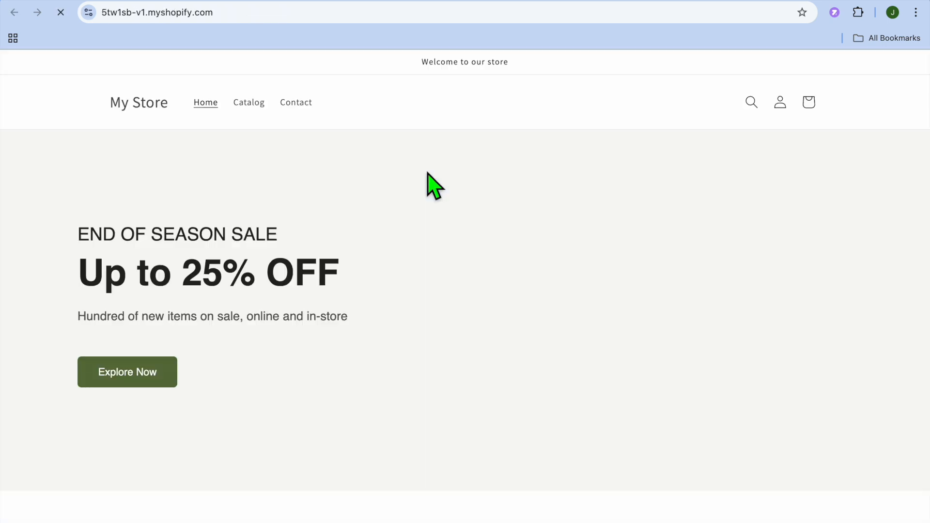
scroll(433, 187, down, 6)
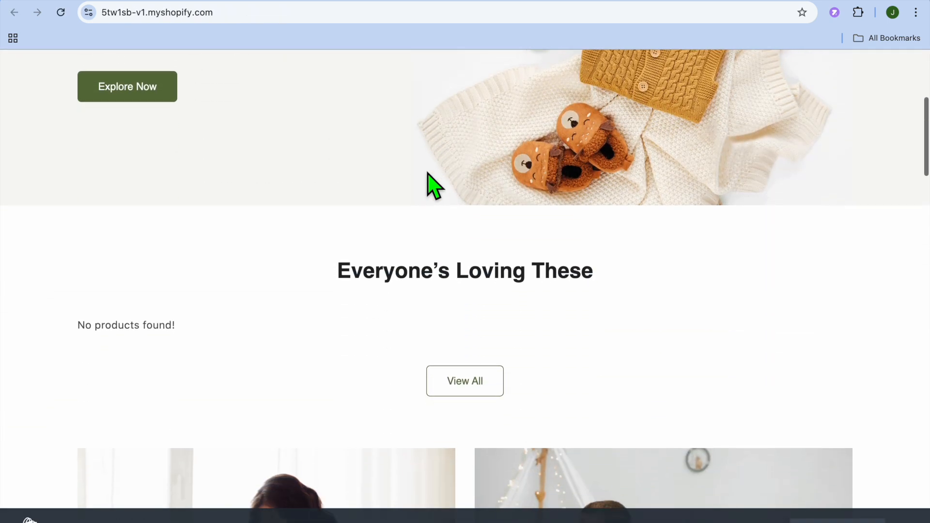
scroll(433, 187, up, 6)
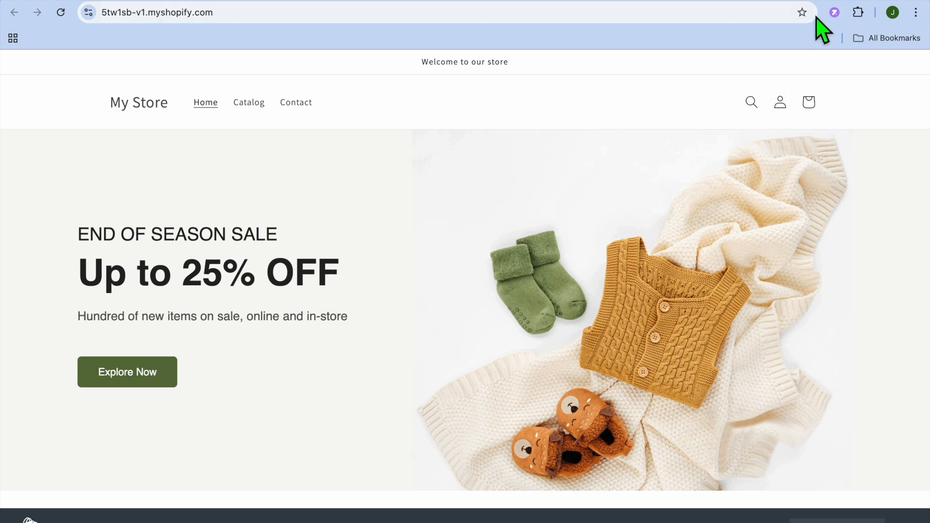
click(831, 1)
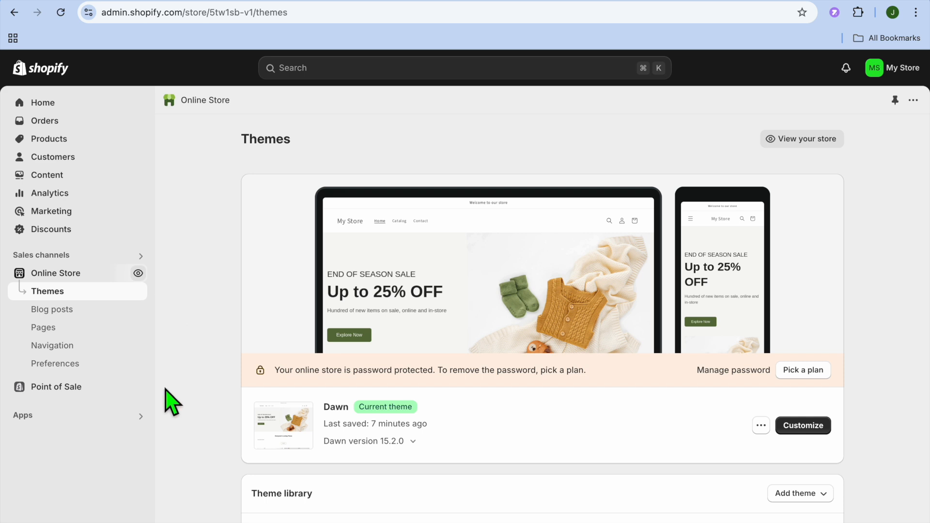
Find EComposer Landing Page Builder in the Shopify App Store and install it, approving its access to the store's data
click(95, 416)
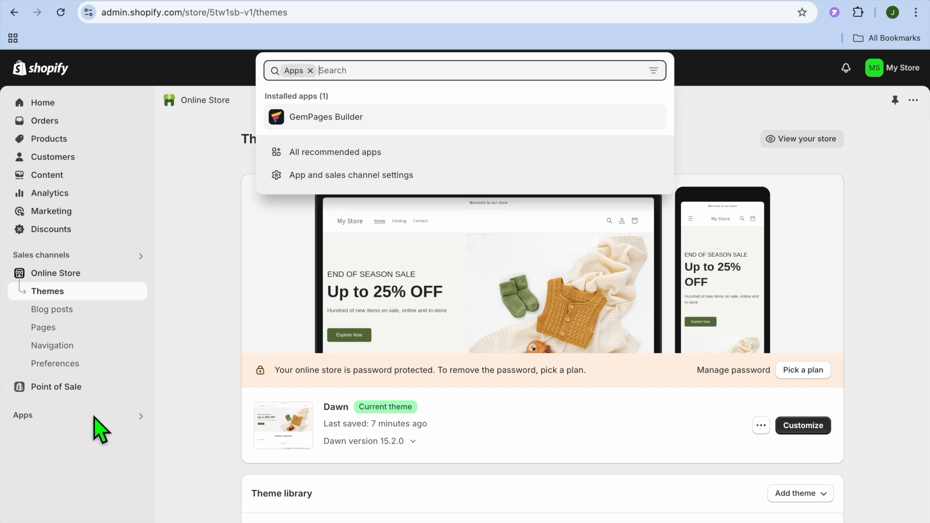
click(343, 154)
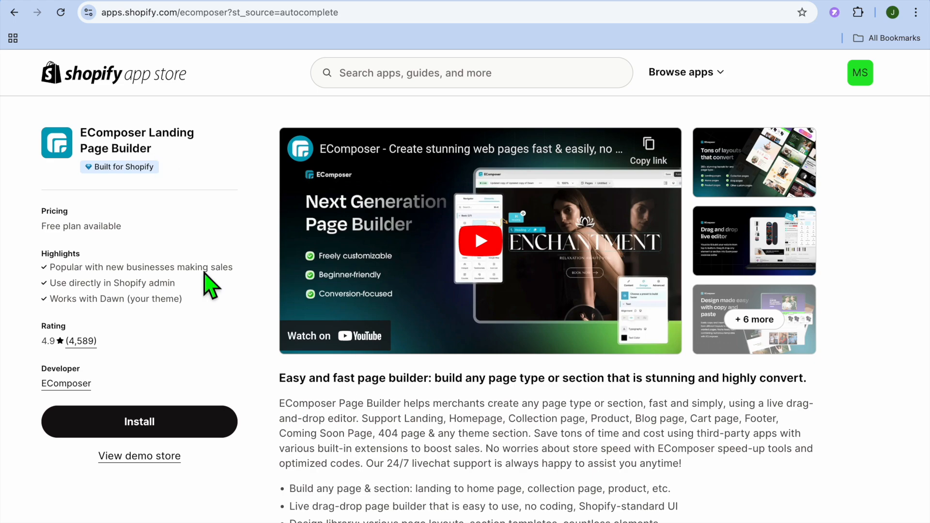
scroll(190, 433, down, 13)
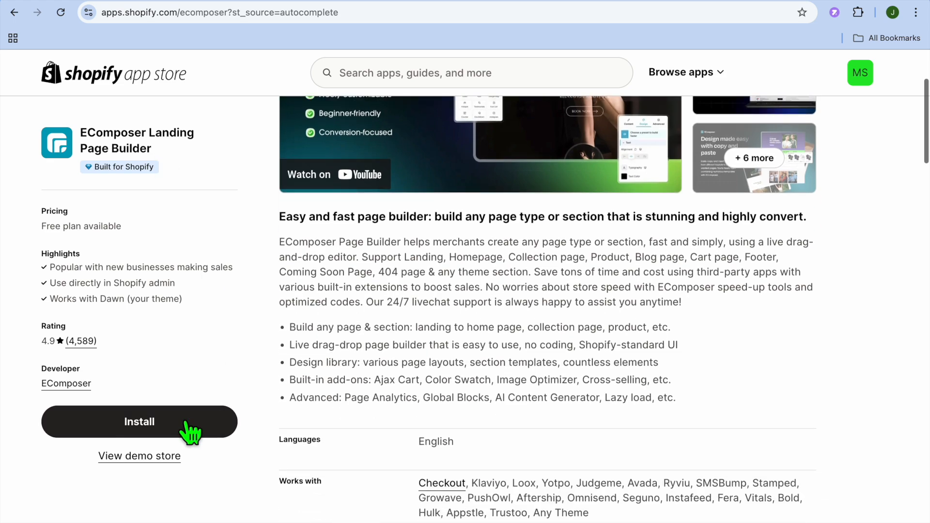
scroll(189, 432, down, 10)
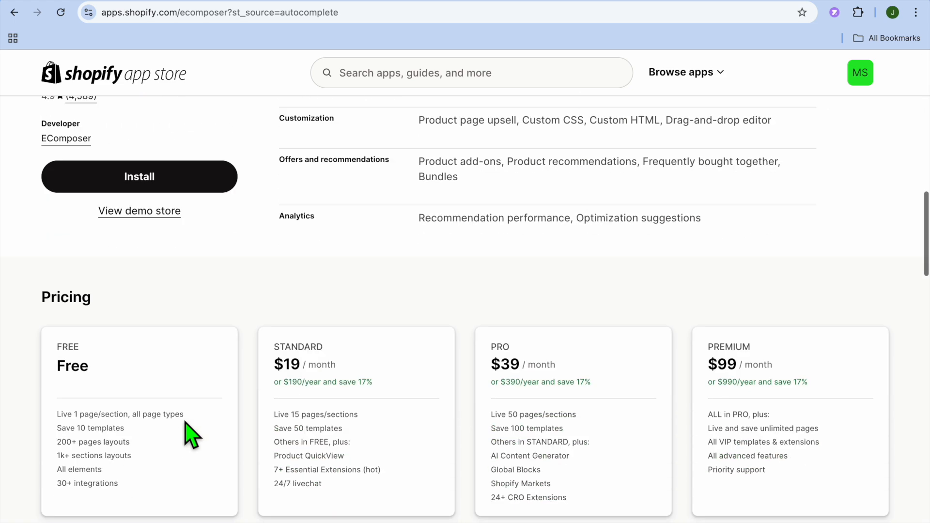
scroll(187, 435, up, 3)
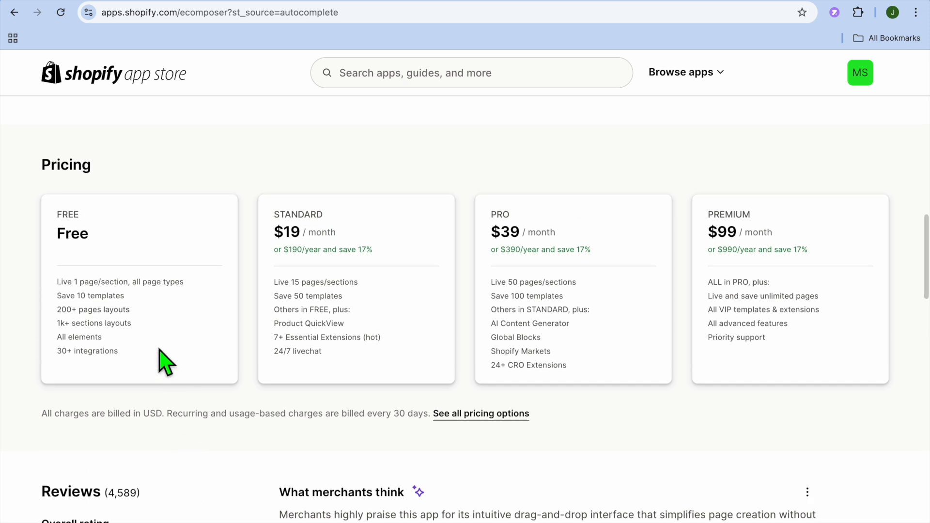
scroll(159, 349, up, 1)
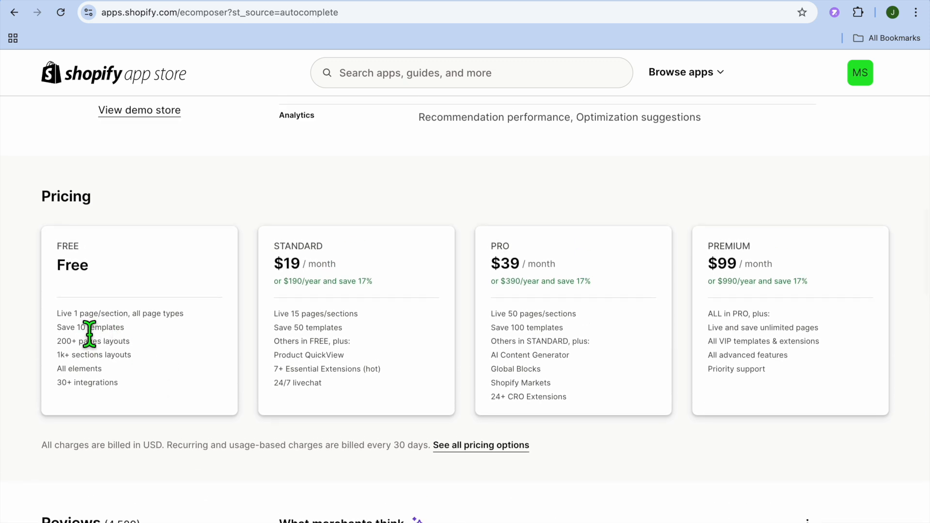
scroll(116, 333, up, 5)
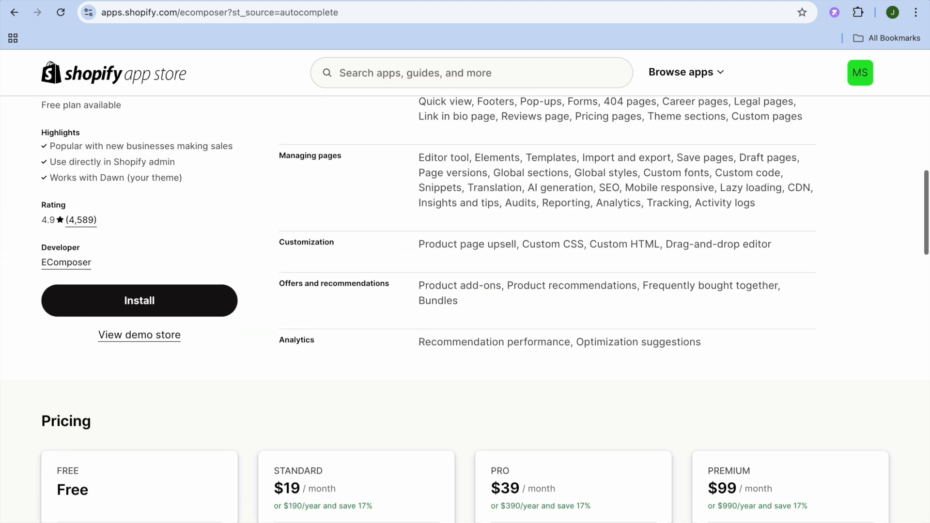
click(125, 305)
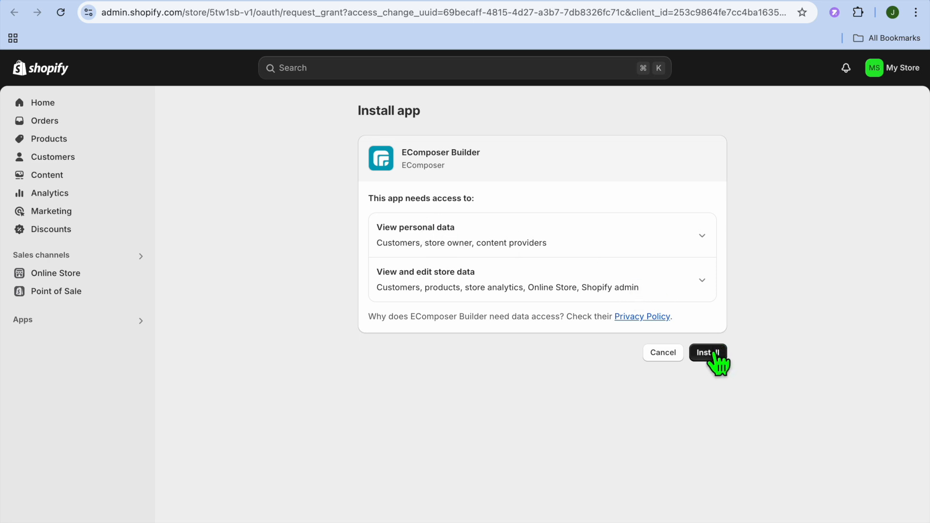
click(714, 358)
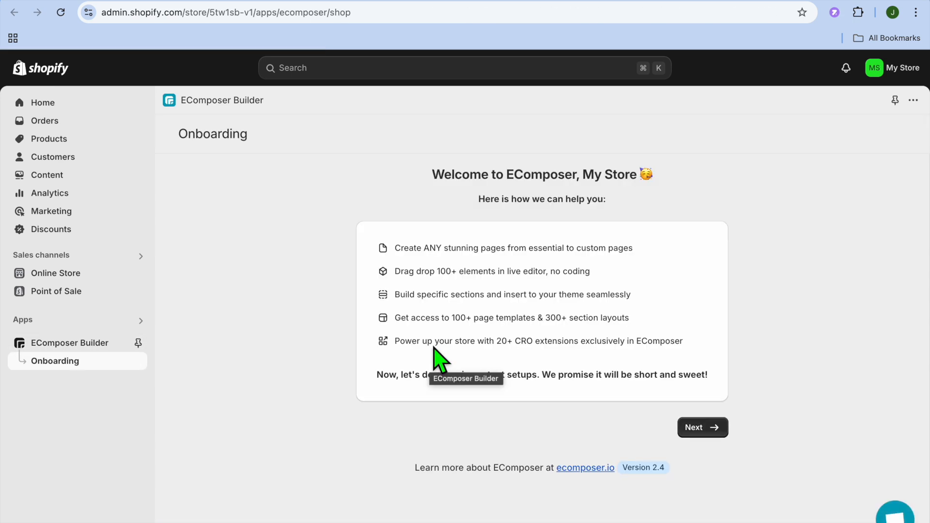
Start the EComposer onboarding, dismiss the support chat, and continue with Dawn (Published) as the theme to work on
click(702, 429)
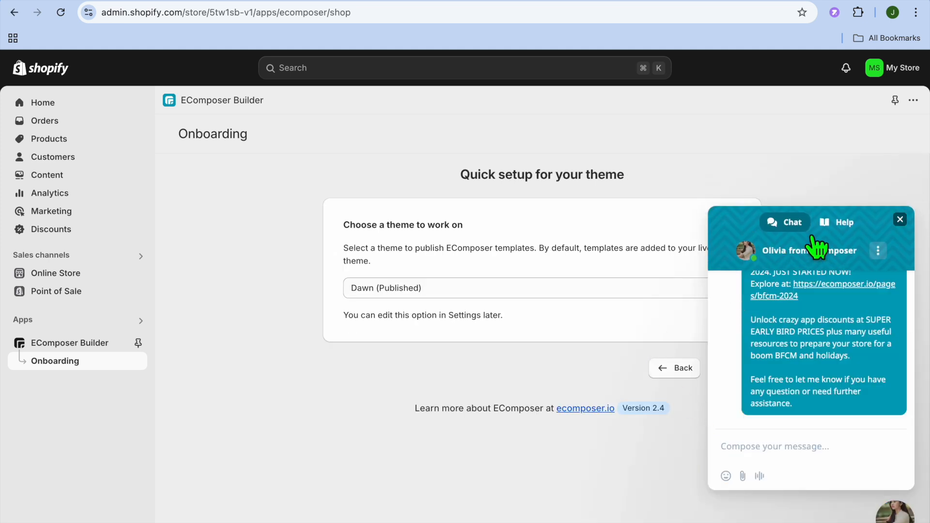
click(901, 219)
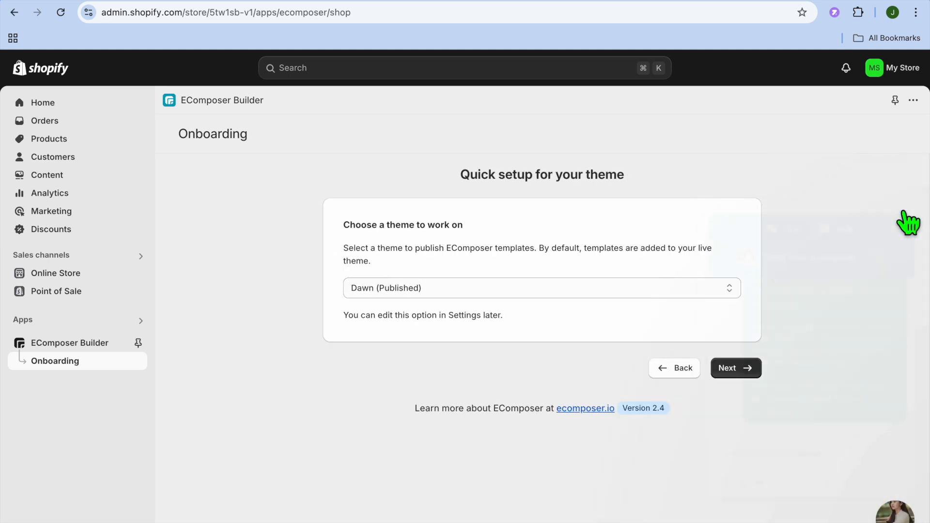
click(735, 368)
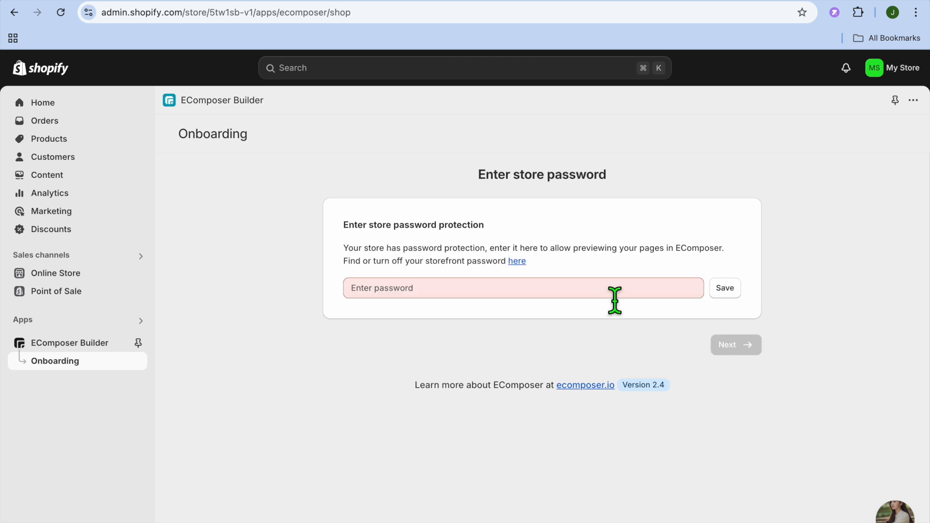
Open the storefront's password protection preferences from the onboarding page and copy the store password
click(478, 299)
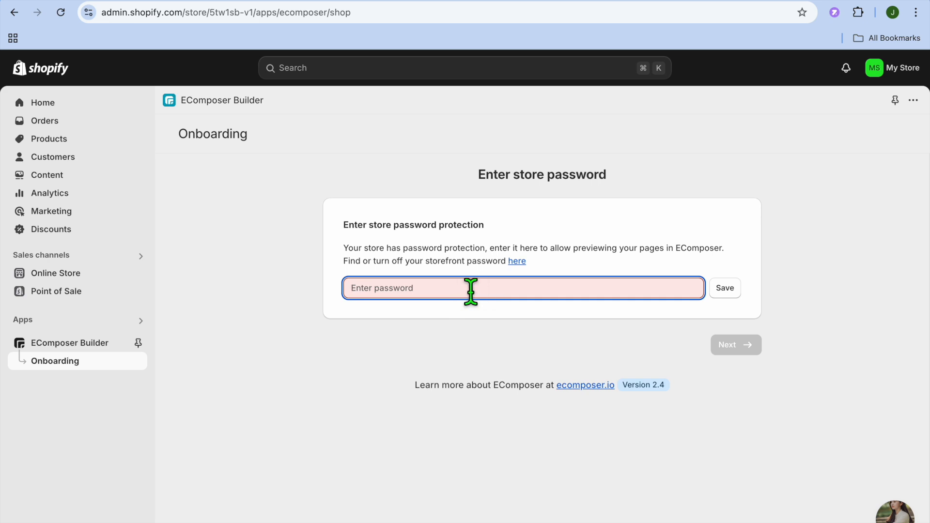
click(517, 262)
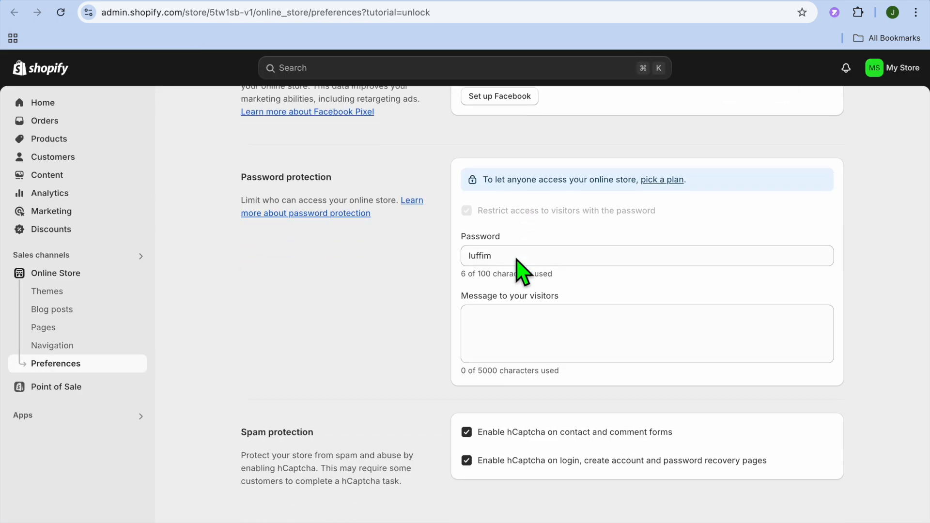
drag(526, 268, 453, 264)
right_click(470, 253)
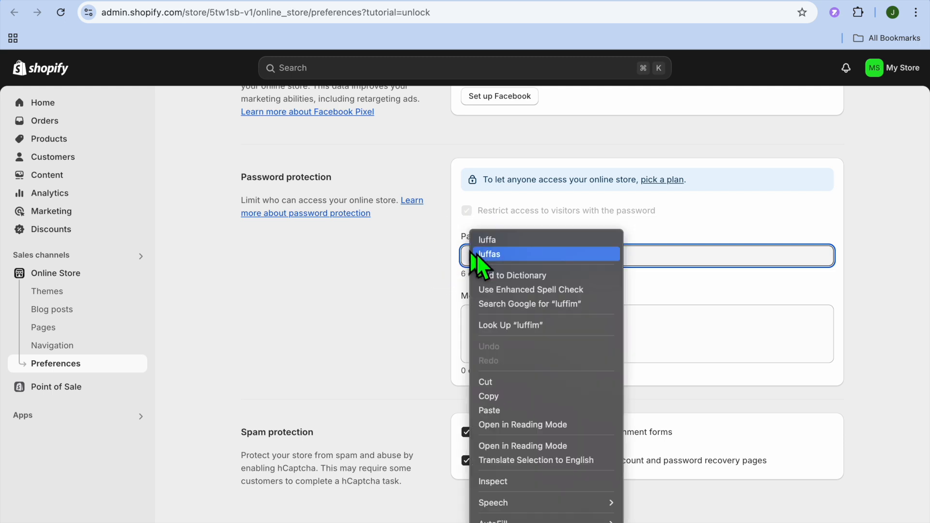
click(498, 394)
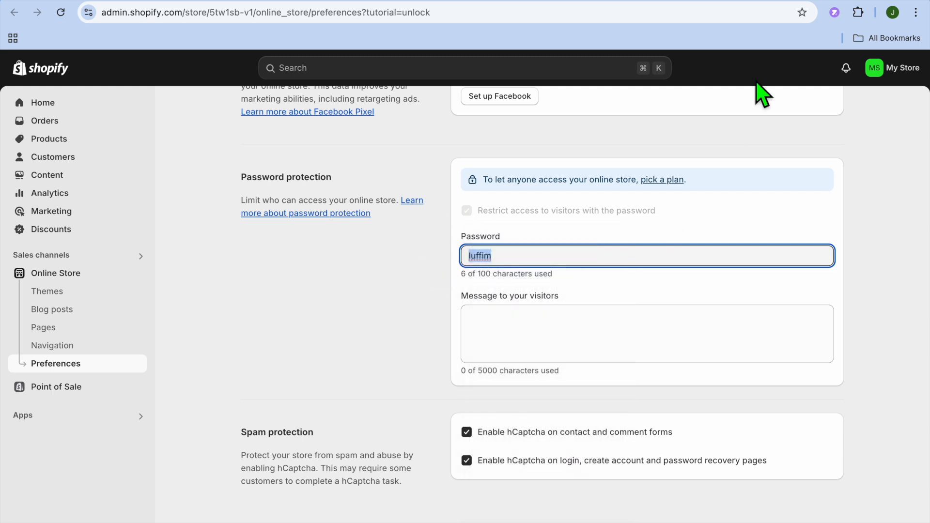
Return to the EComposer onboarding, paste the store password into the password protection field, save it and continue
click(830, 4)
click(449, 288)
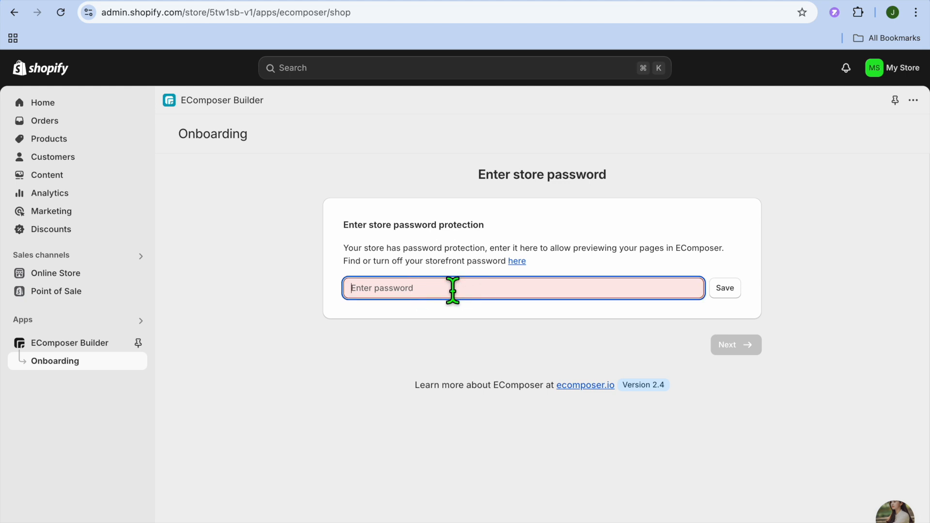
right_click(448, 279)
click(499, 372)
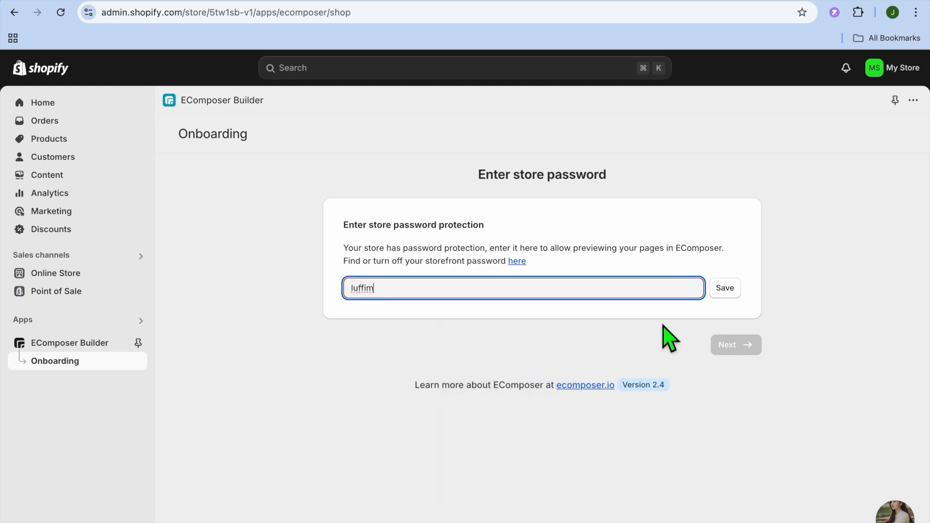
click(729, 294)
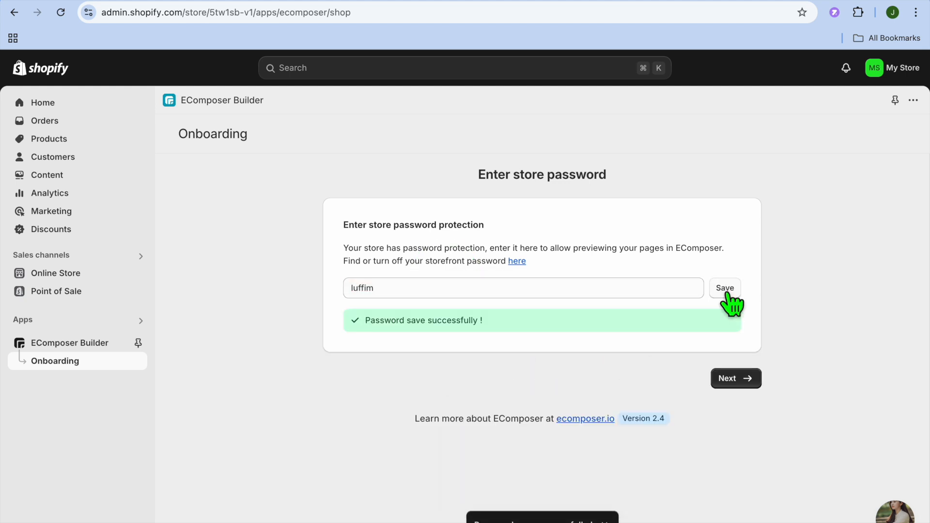
click(734, 380)
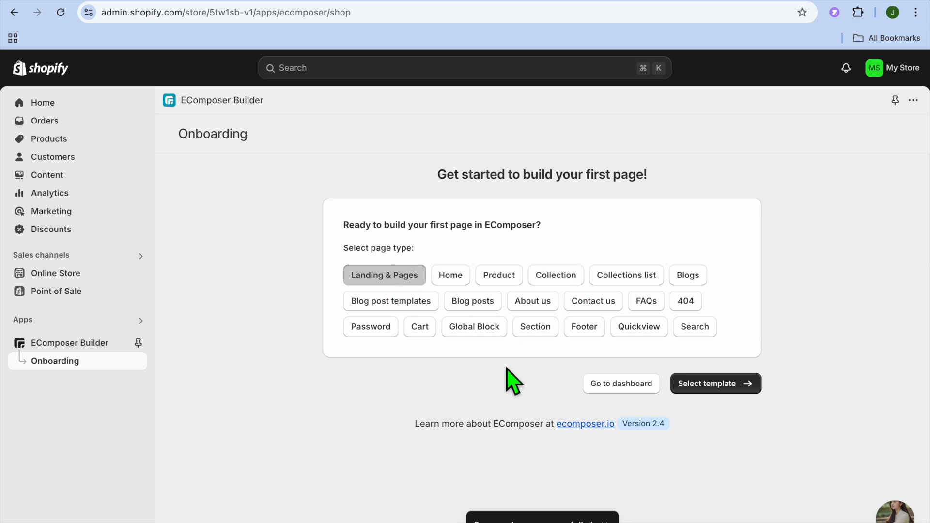
Keep Landing & Pages as the page type and choose the Coffee Marker template for the first page
click(712, 386)
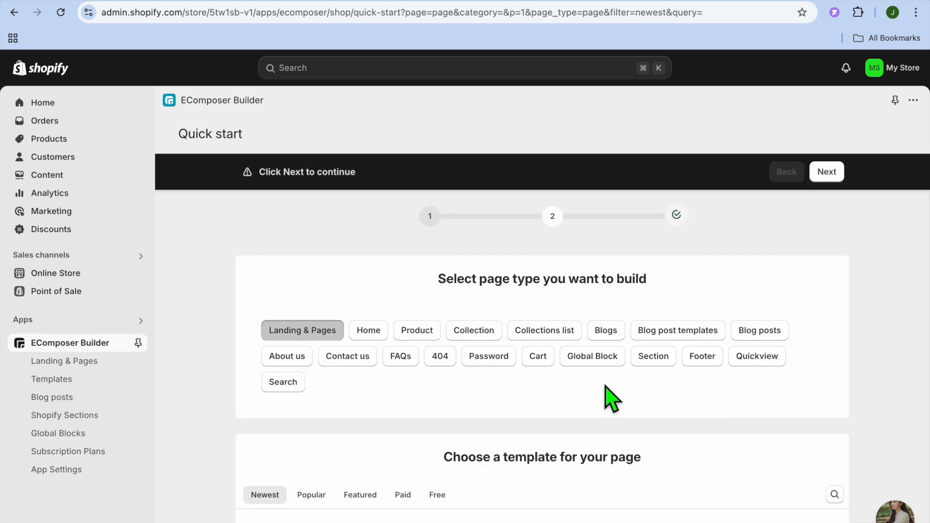
scroll(604, 386, down, 5)
scroll(612, 399, down, 1)
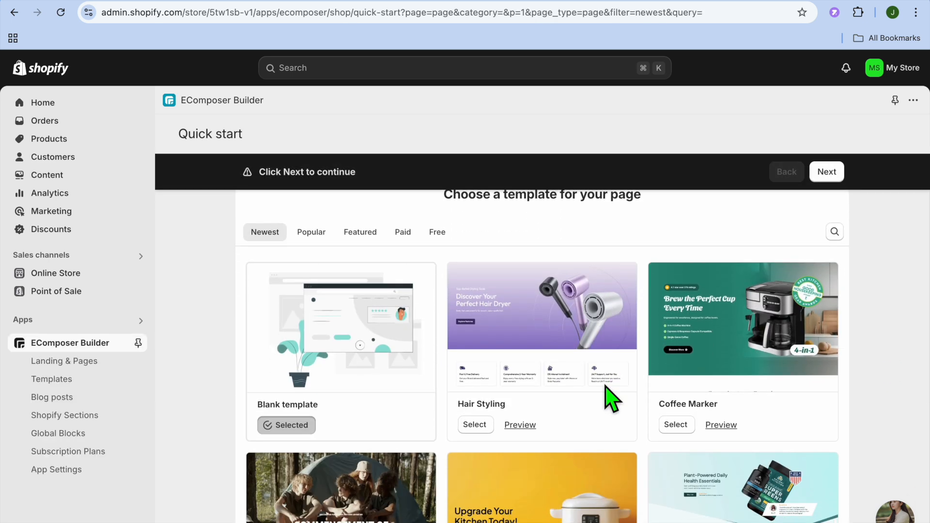
scroll(612, 398, down, 4)
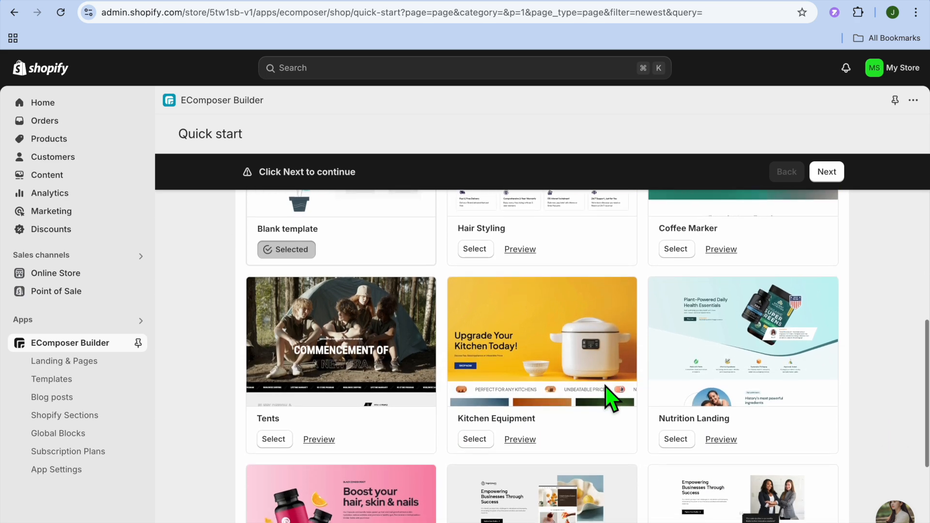
scroll(612, 398, down, 4)
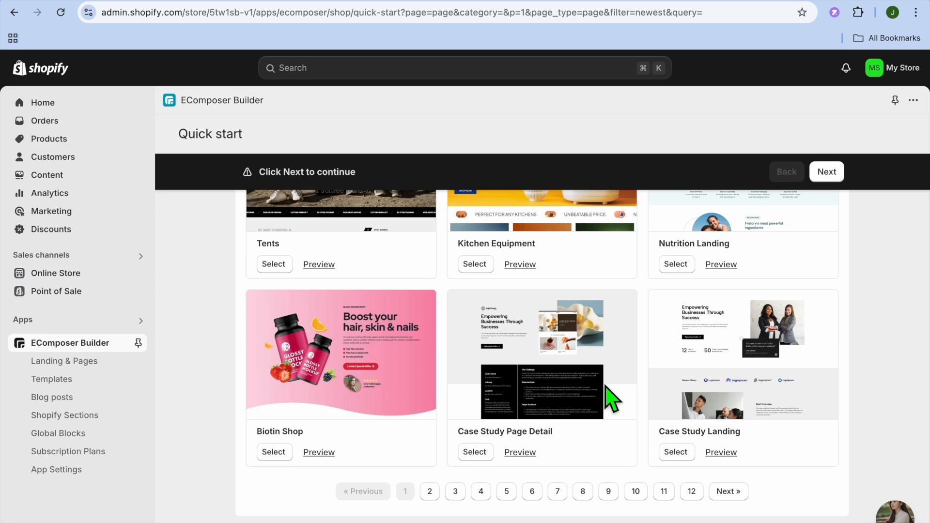
scroll(612, 399, up, 13)
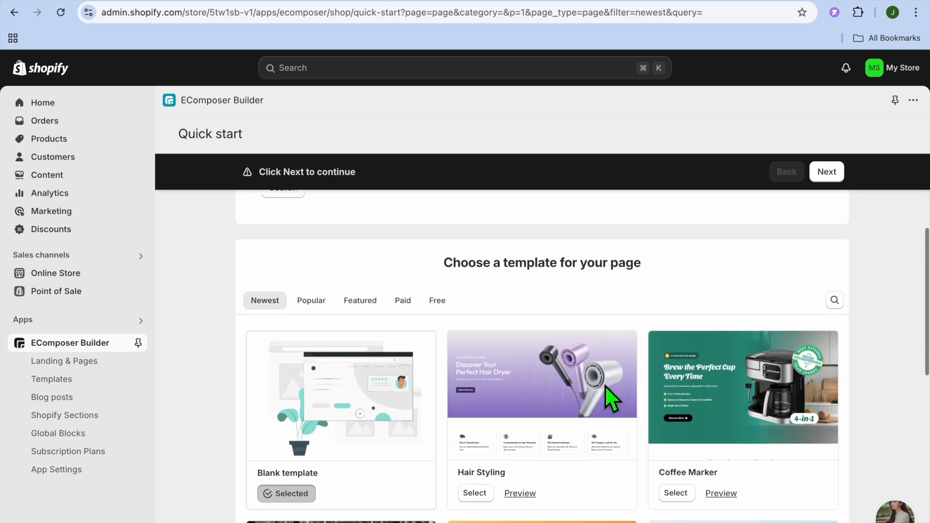
scroll(605, 387, down, 2)
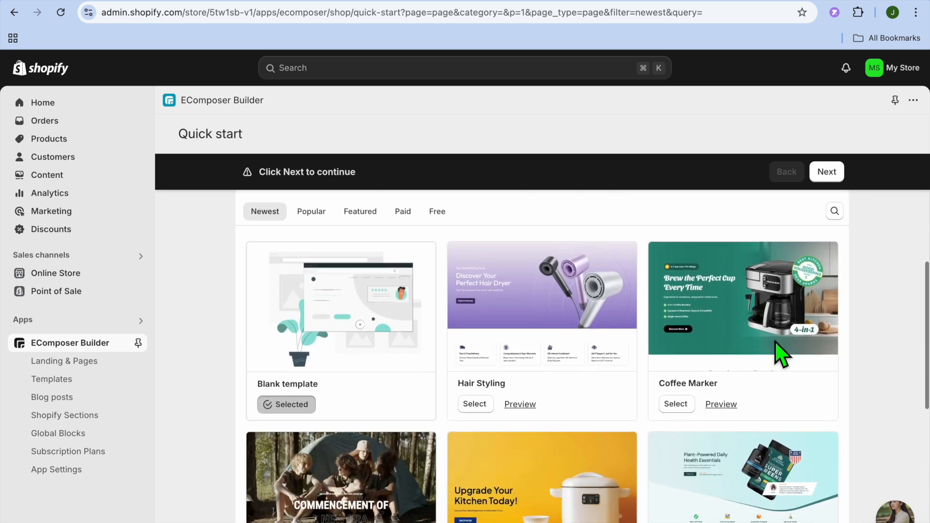
click(678, 405)
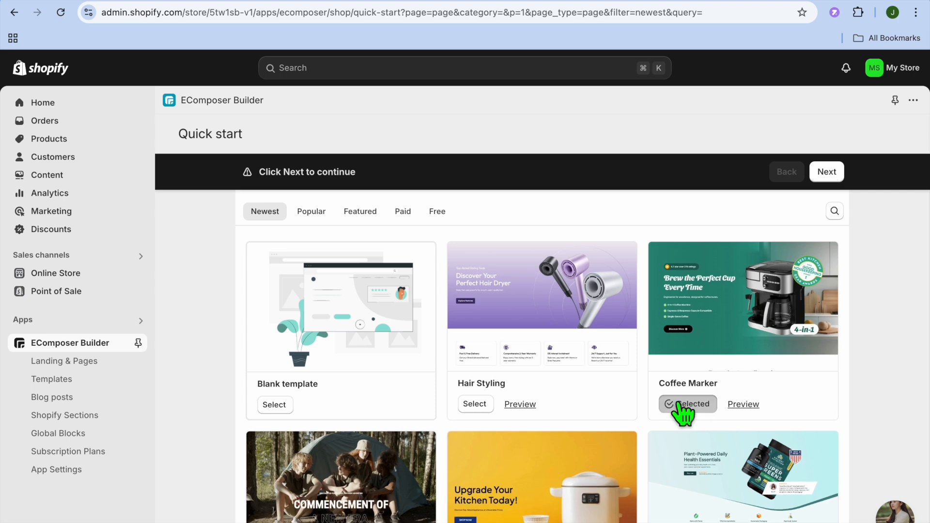
click(834, 176)
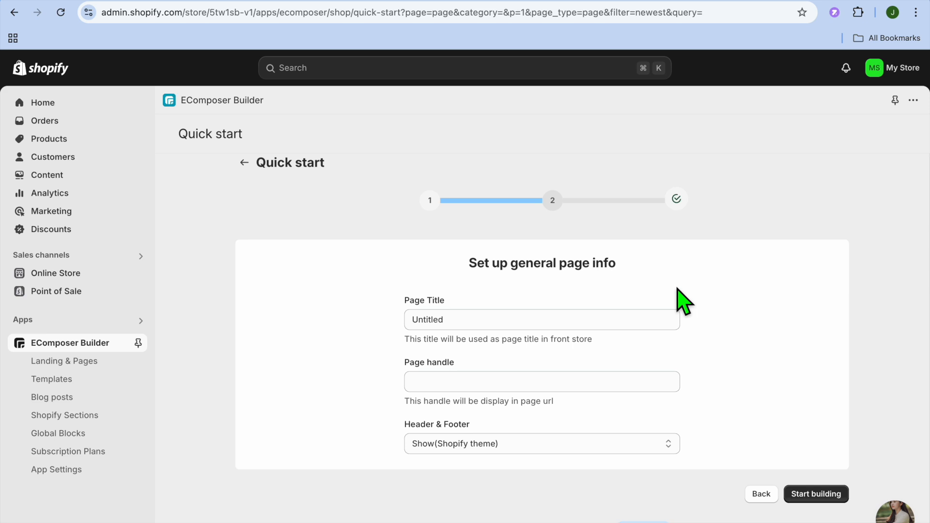
Set the page handle to test, start building, and insert the template under the current layout with its default typography
click(477, 336)
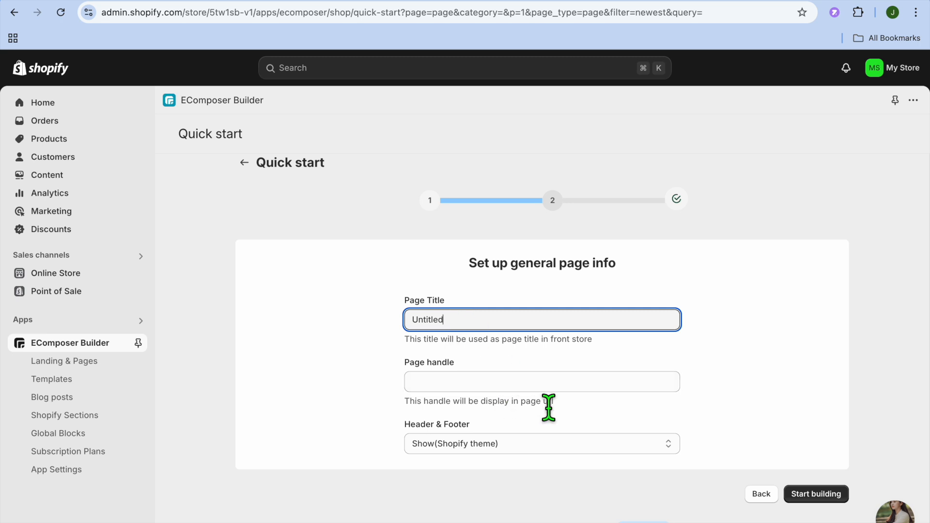
click(498, 385)
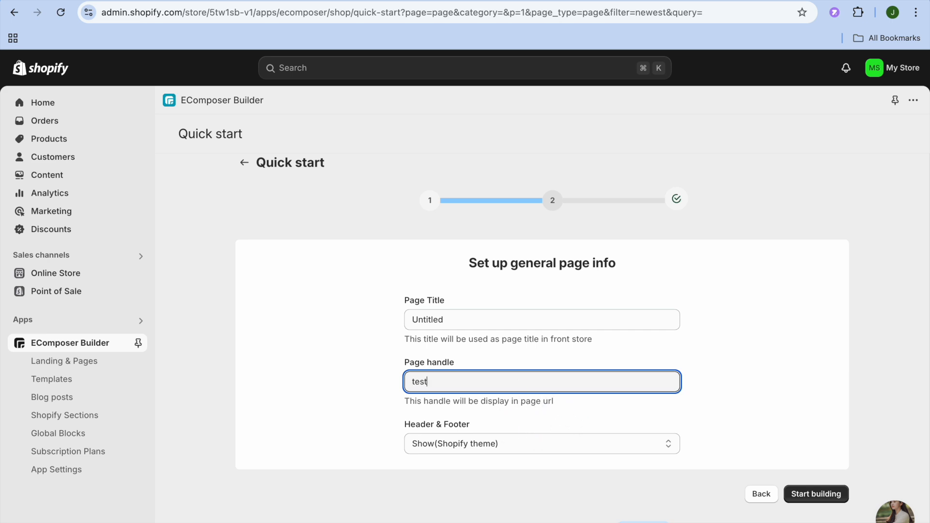
click(824, 494)
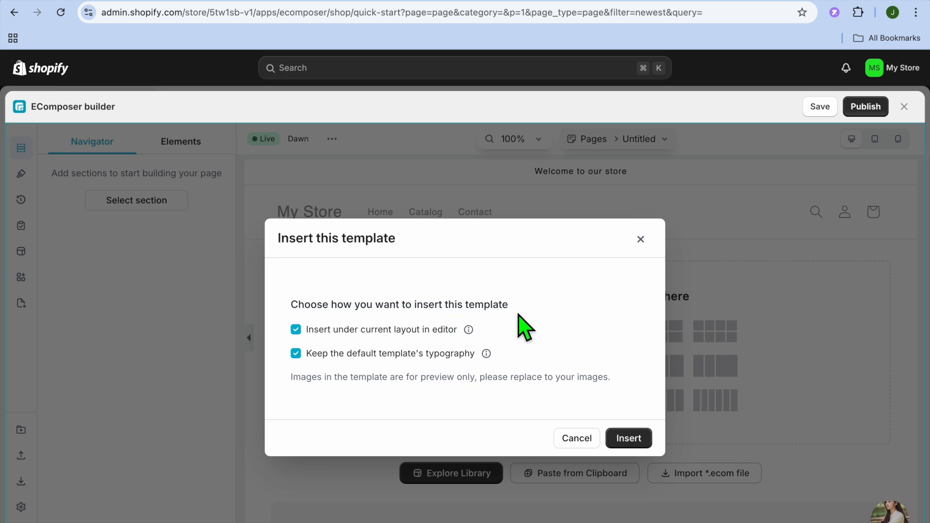
click(642, 441)
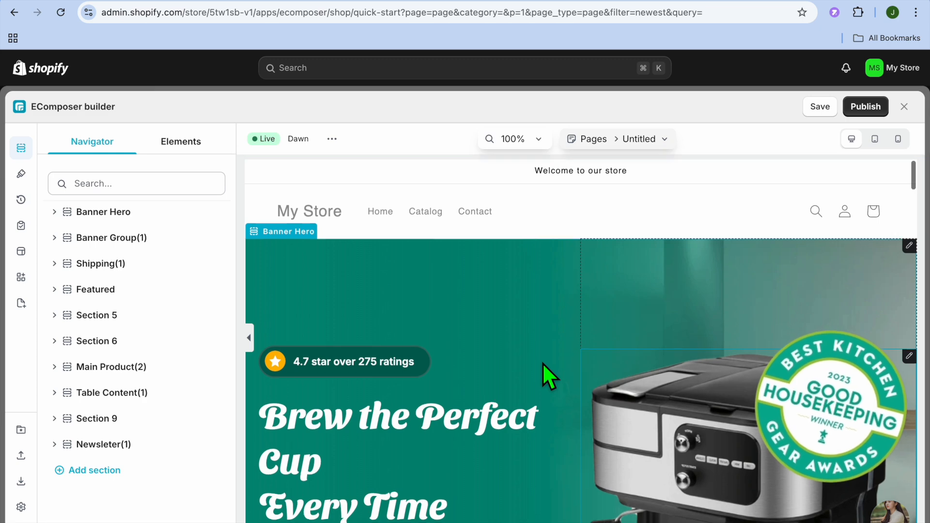
Examine the content settings of the hero's coffee machine image, heading and tagline, and of the "What Makes Our Coffee Makers the Best Choice?" heading
scroll(543, 363, down, 6)
scroll(543, 363, up, 4)
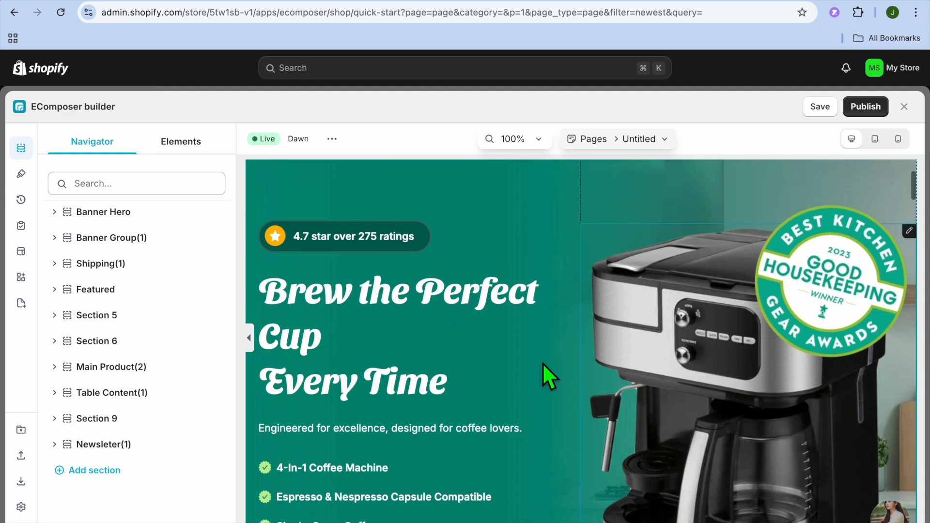
click(741, 373)
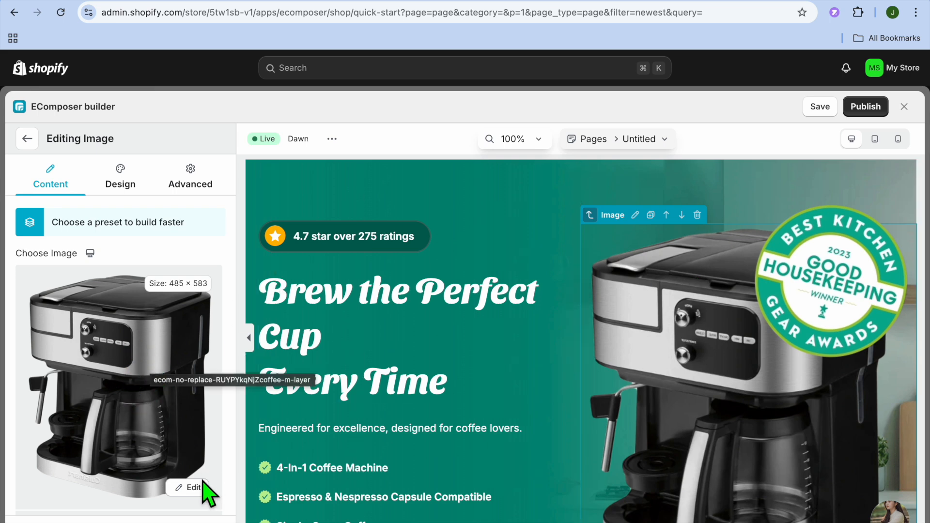
click(350, 347)
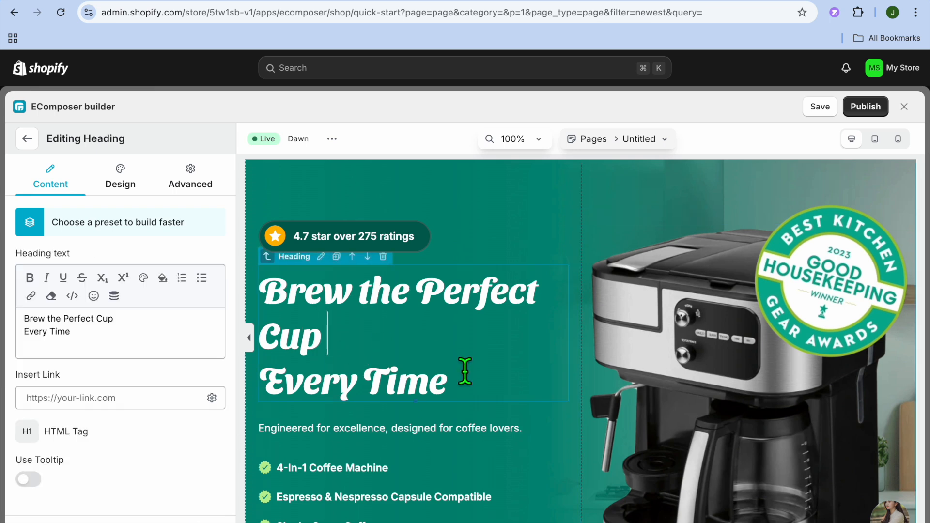
click(452, 389)
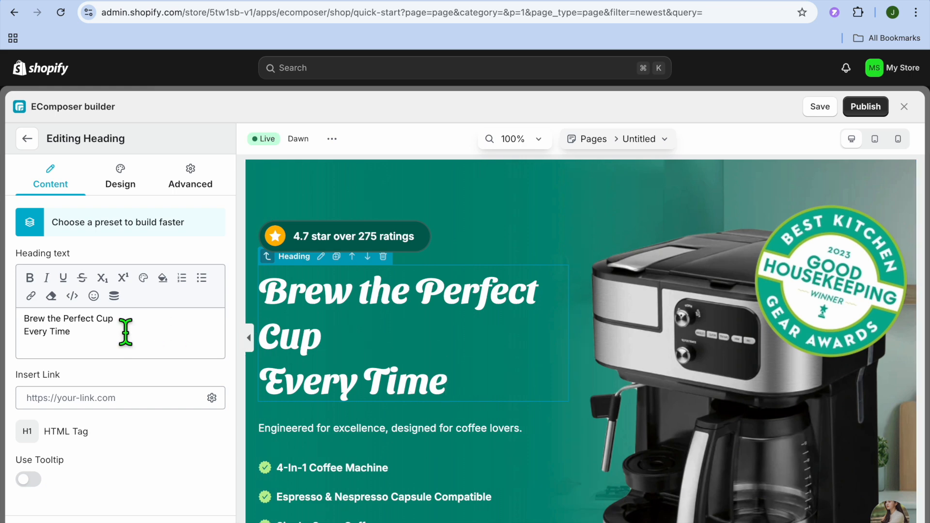
click(100, 333)
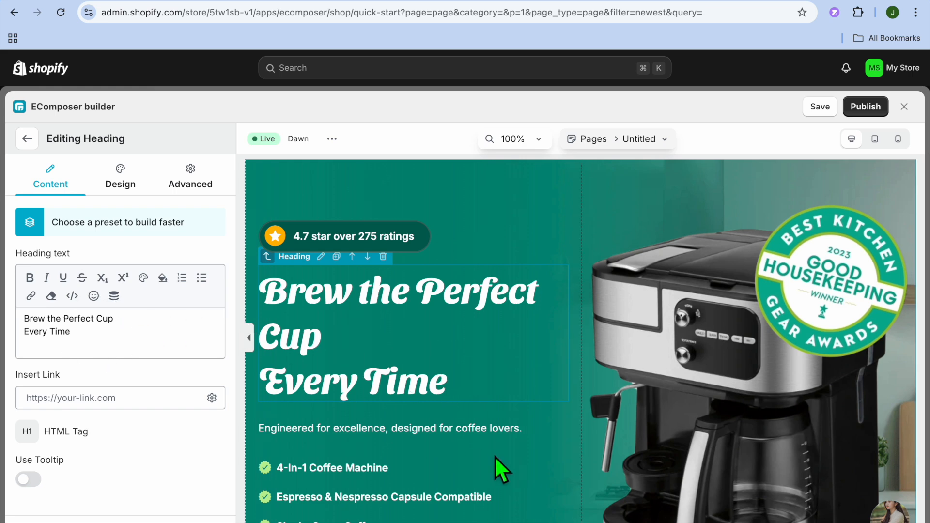
click(453, 431)
scroll(450, 436, down, 8)
scroll(475, 353, up, 1)
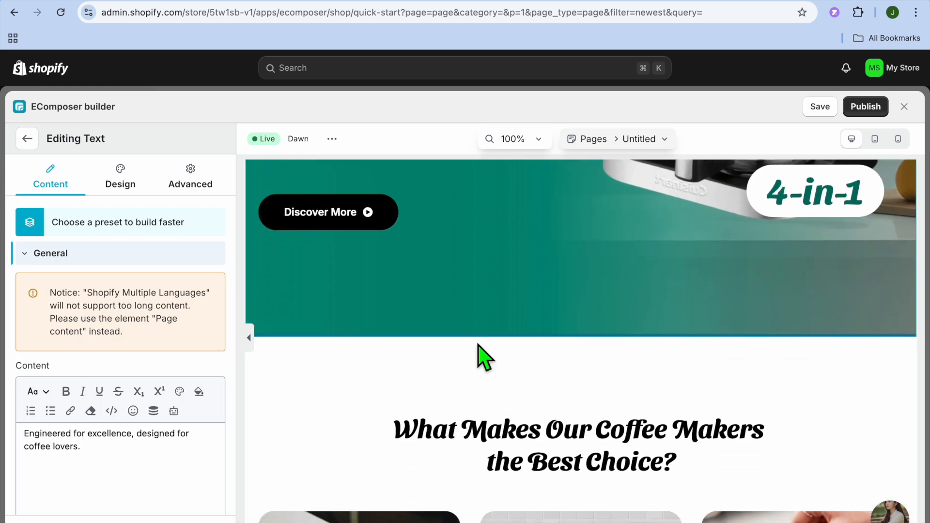
click(509, 458)
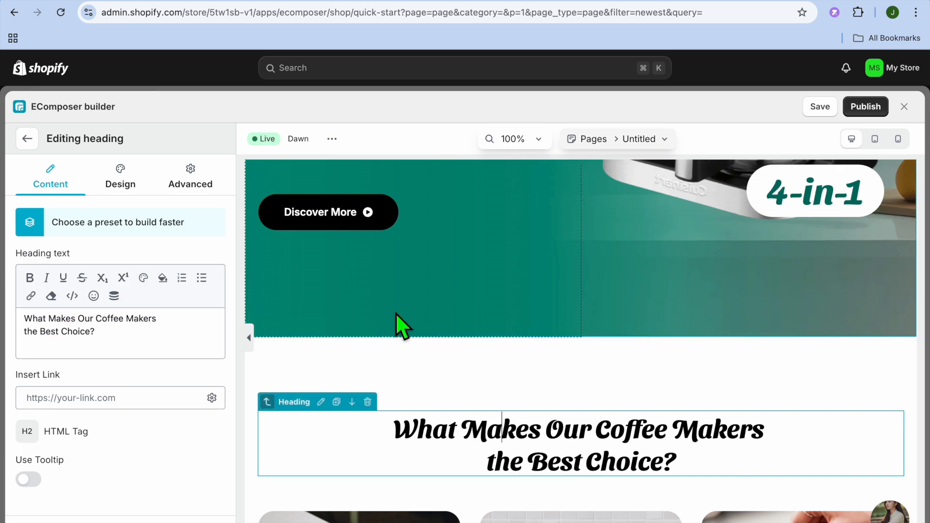
Open the Shipping(1) section from the page structure to view its layout settings, and return to the section list
click(27, 139)
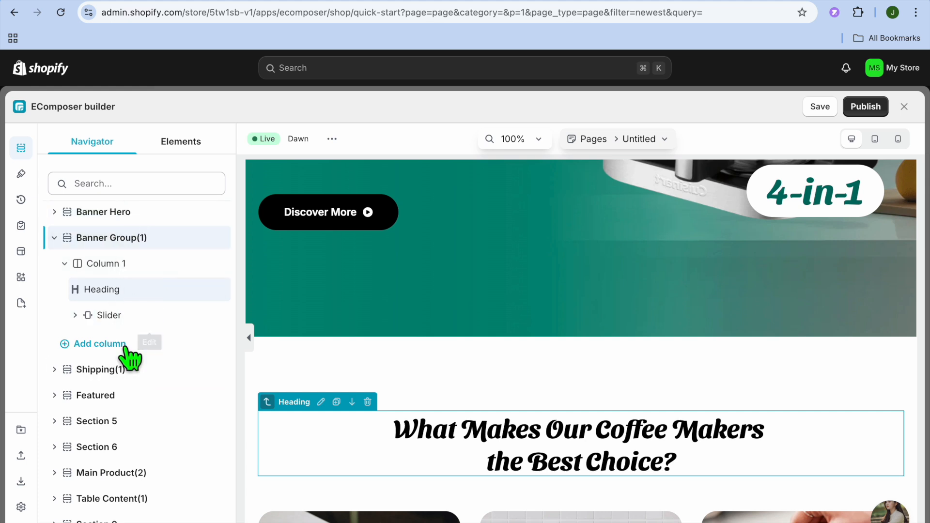
click(108, 373)
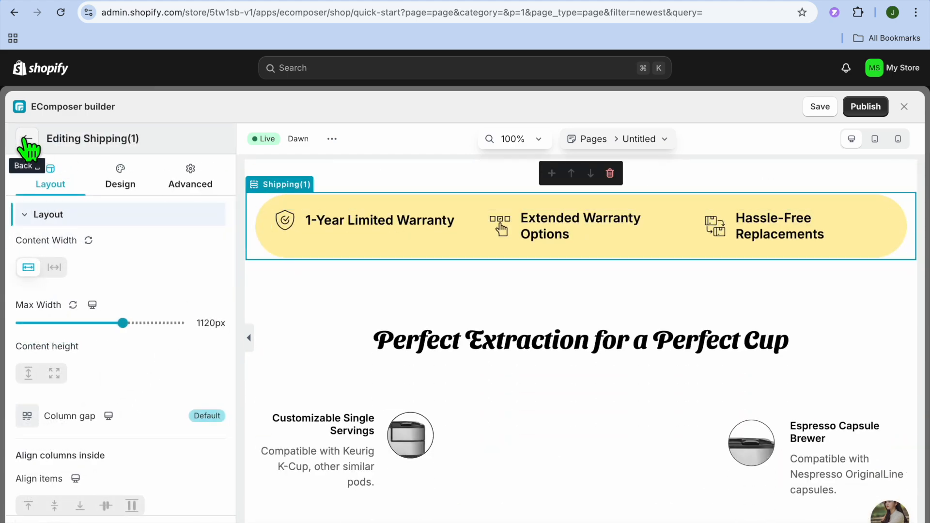
click(28, 141)
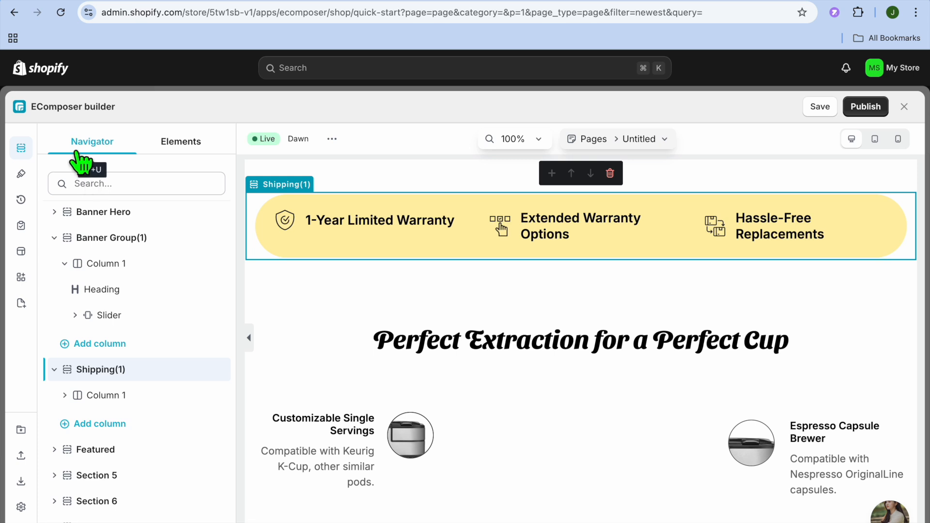
Browse the library of elements available for the page, examining the Basic and Shopify groups
click(181, 145)
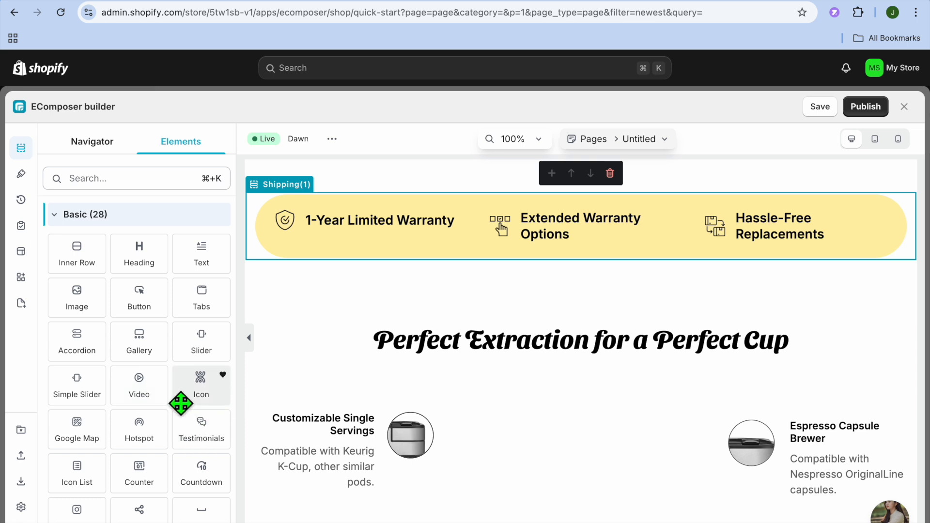
scroll(156, 425, down, 5)
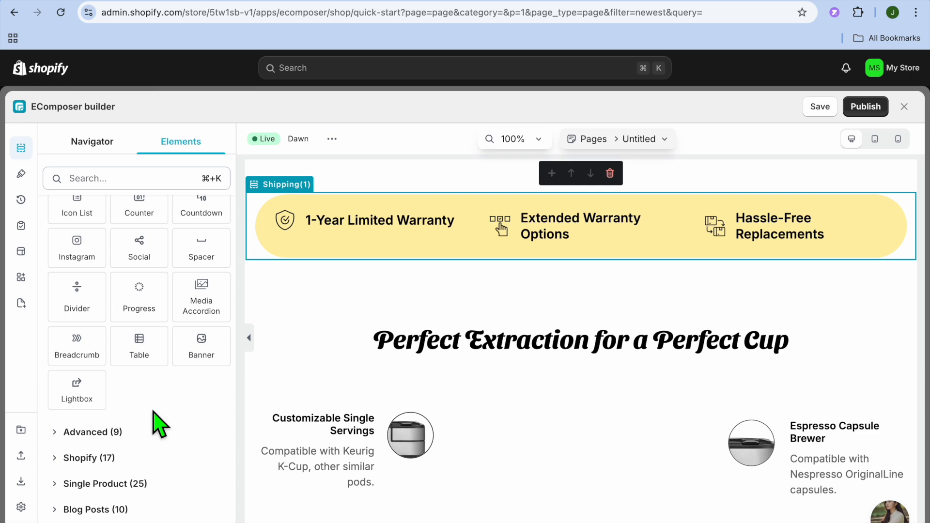
scroll(156, 425, up, 5)
scroll(155, 424, down, 5)
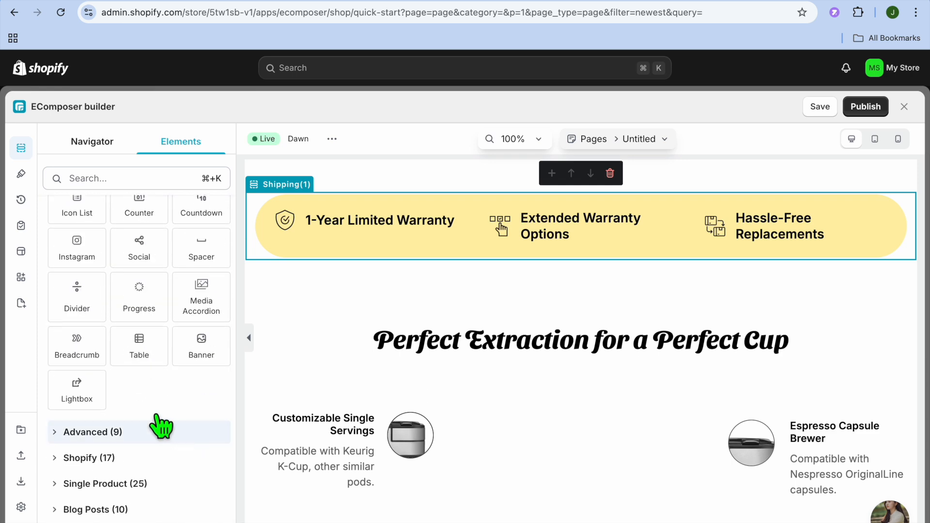
click(117, 458)
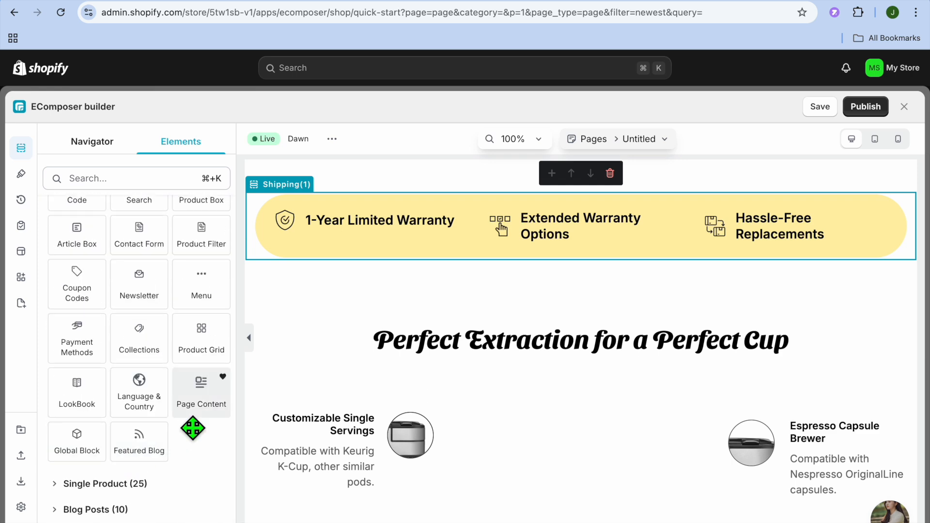
scroll(193, 428, up, 3)
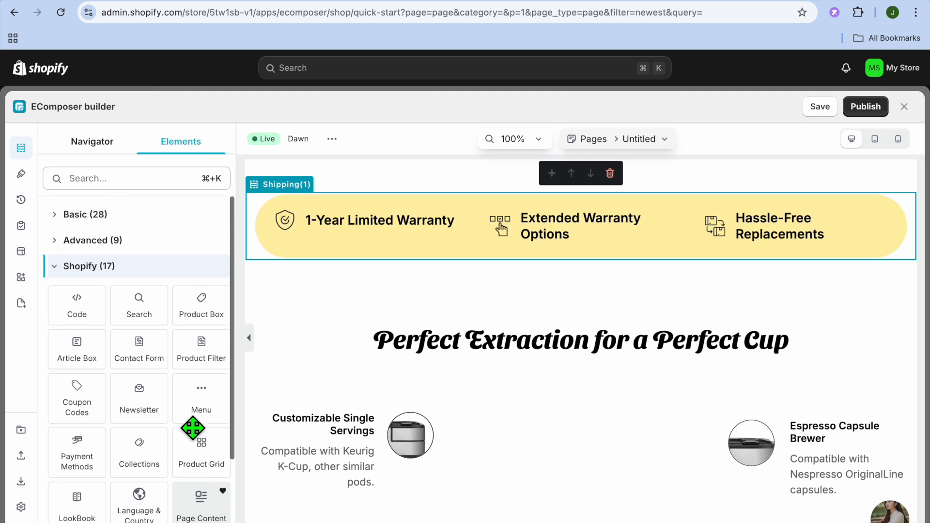
scroll(192, 426, down, 2)
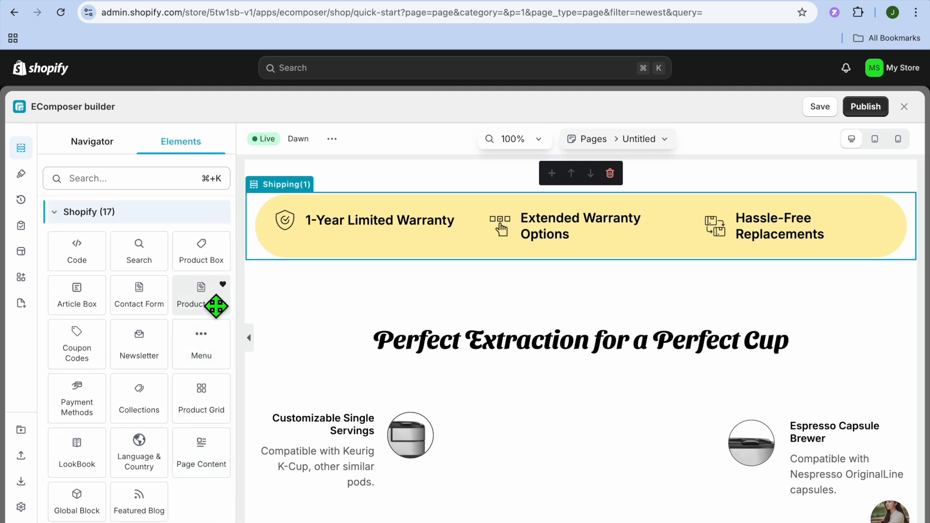
scroll(200, 356, down, 2)
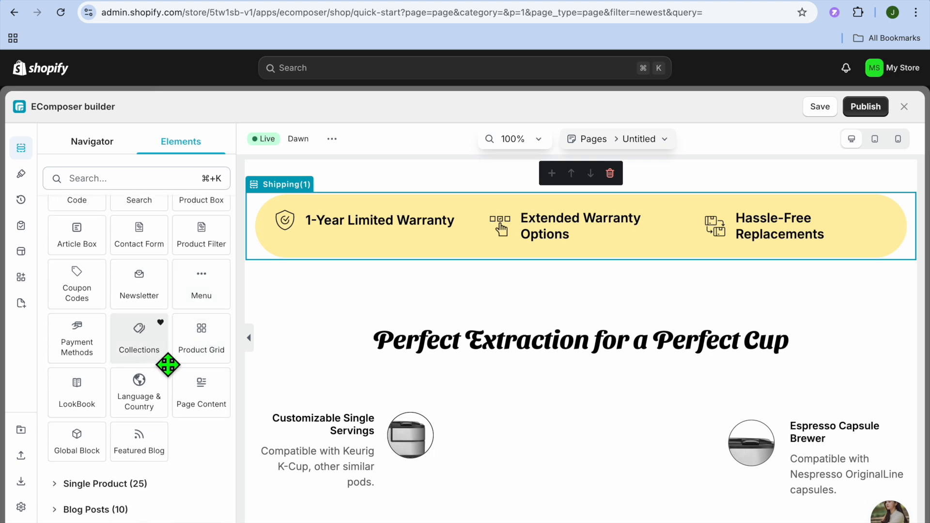
scroll(162, 392, up, 4)
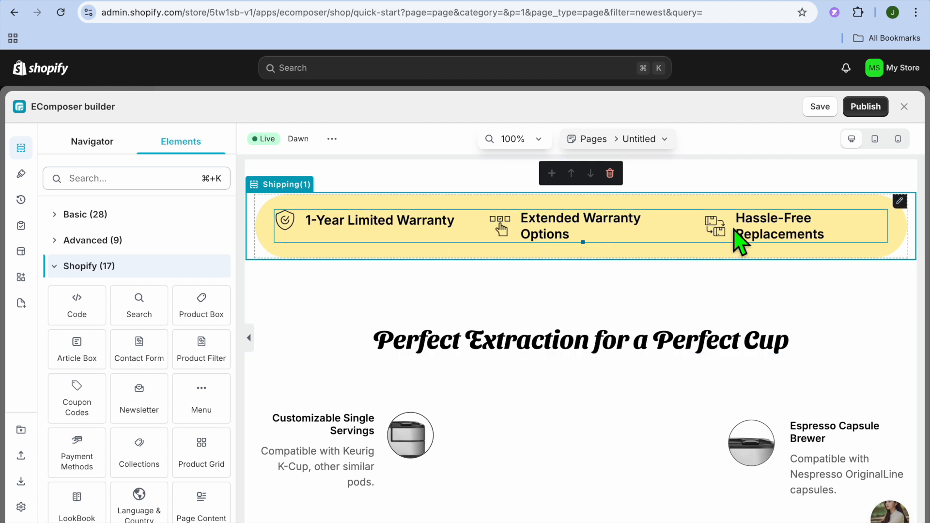
Save and publish the new page, keeping the title Untitled and the slug test
click(866, 106)
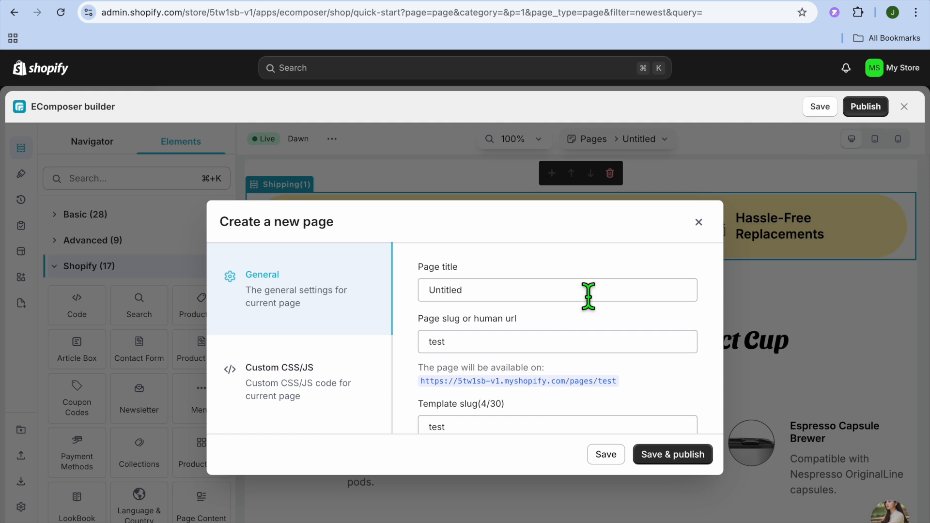
scroll(668, 377, down, 3)
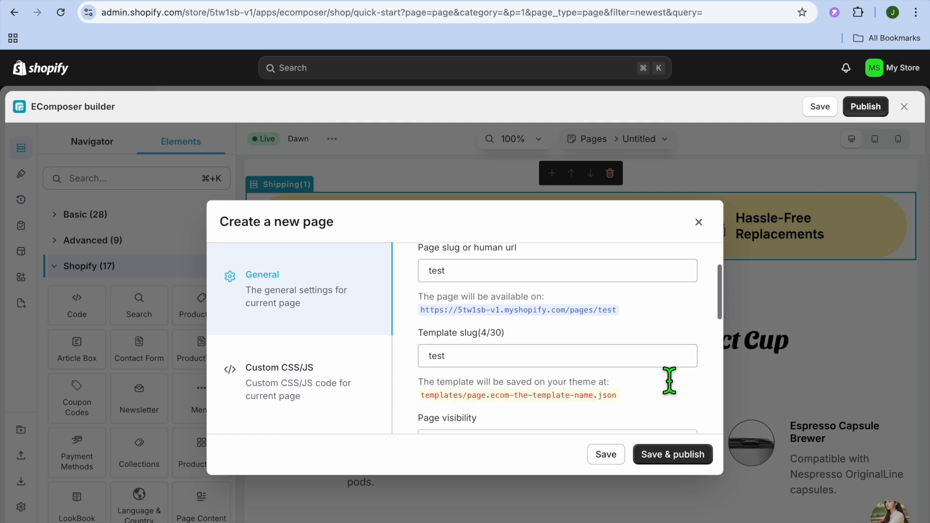
click(681, 456)
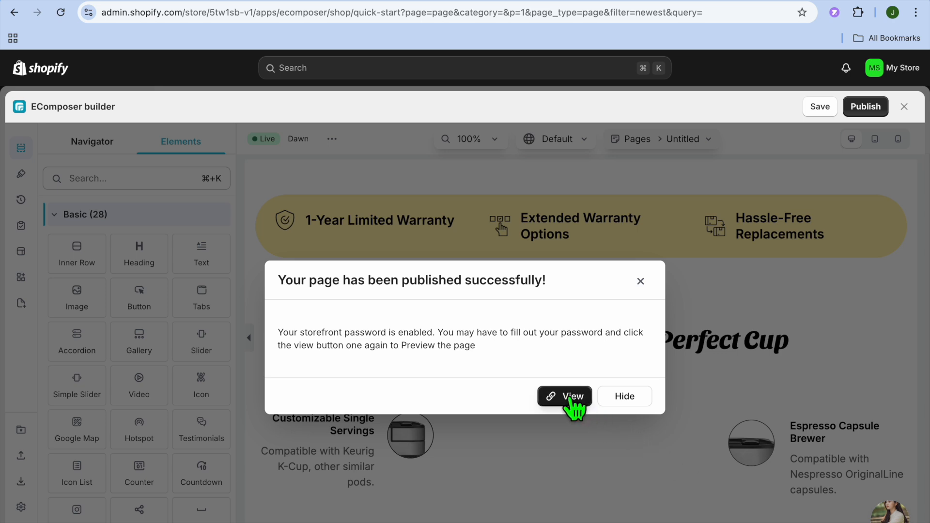
View the published page on the storefront and review its sections from the hero down to the newsletter signup
click(573, 397)
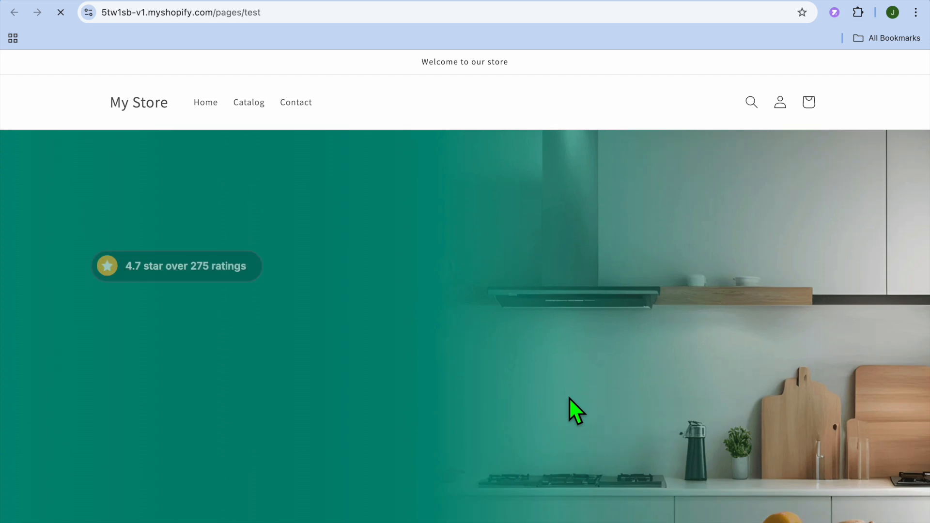
scroll(570, 398, down, 15)
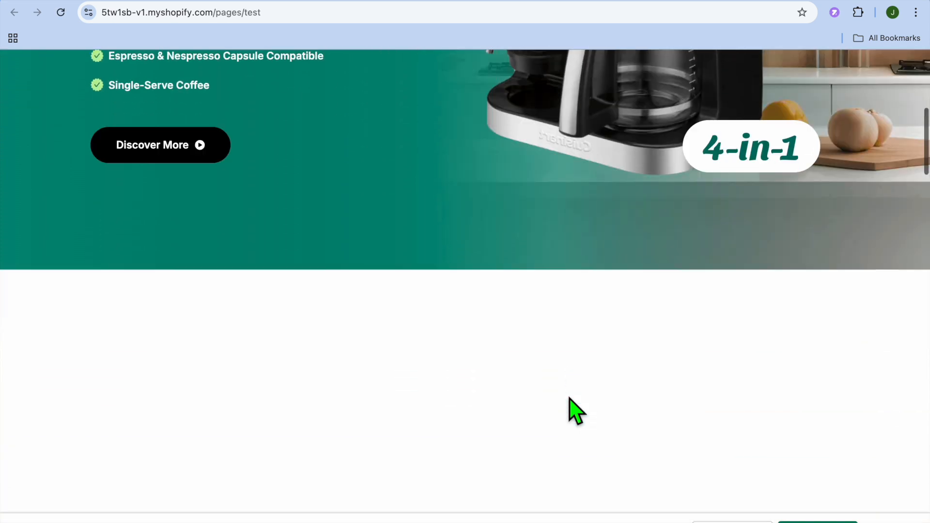
scroll(570, 398, down, 8)
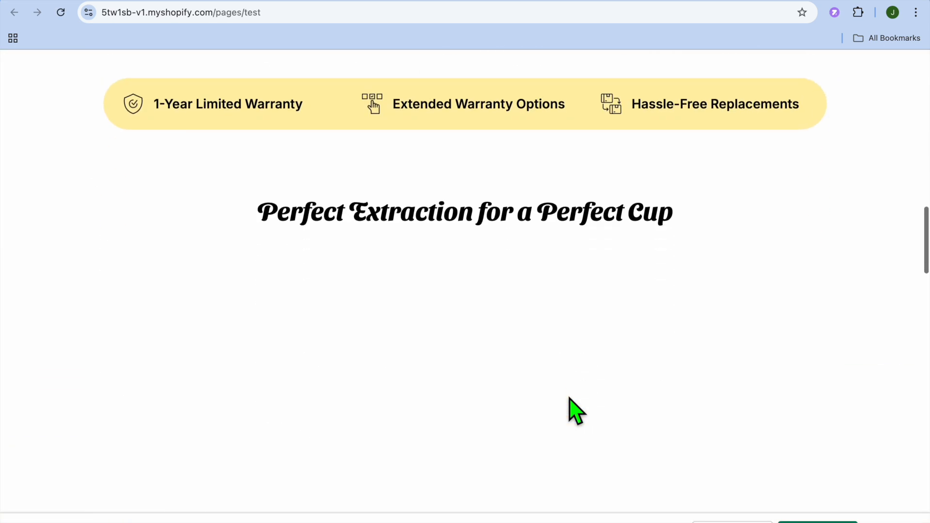
scroll(575, 412, down, 15)
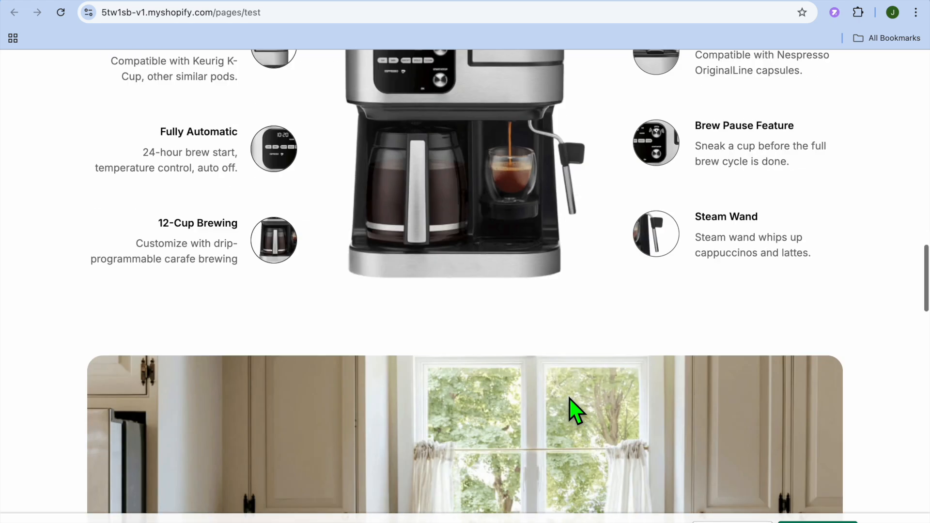
scroll(575, 411, down, 6)
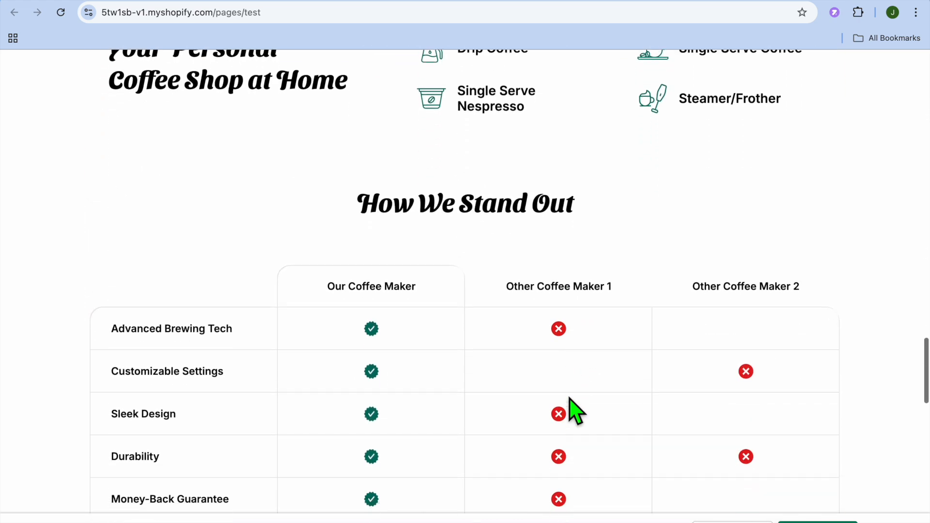
scroll(570, 399, down, 5)
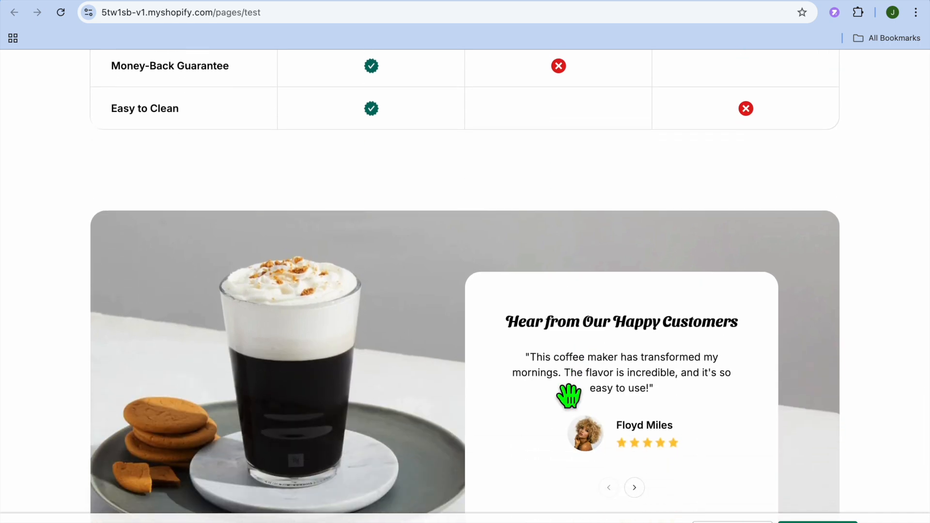
scroll(569, 399, down, 11)
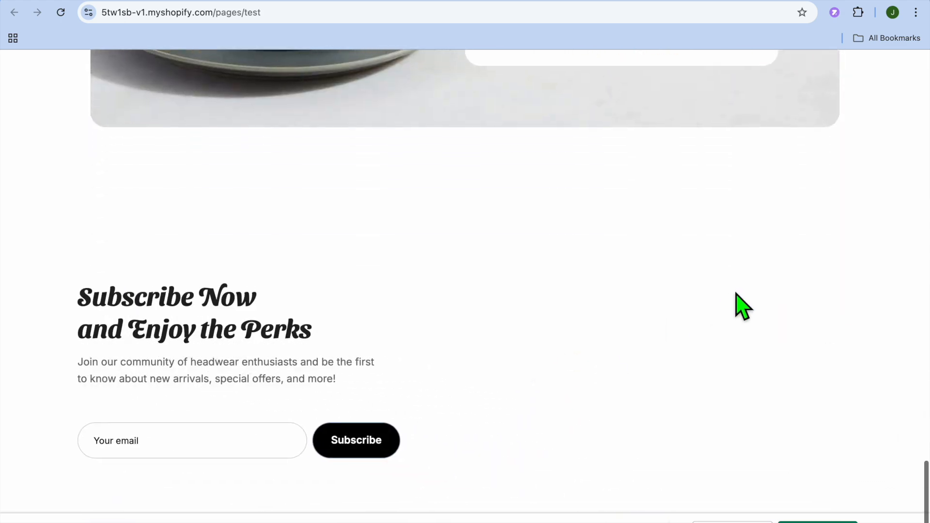